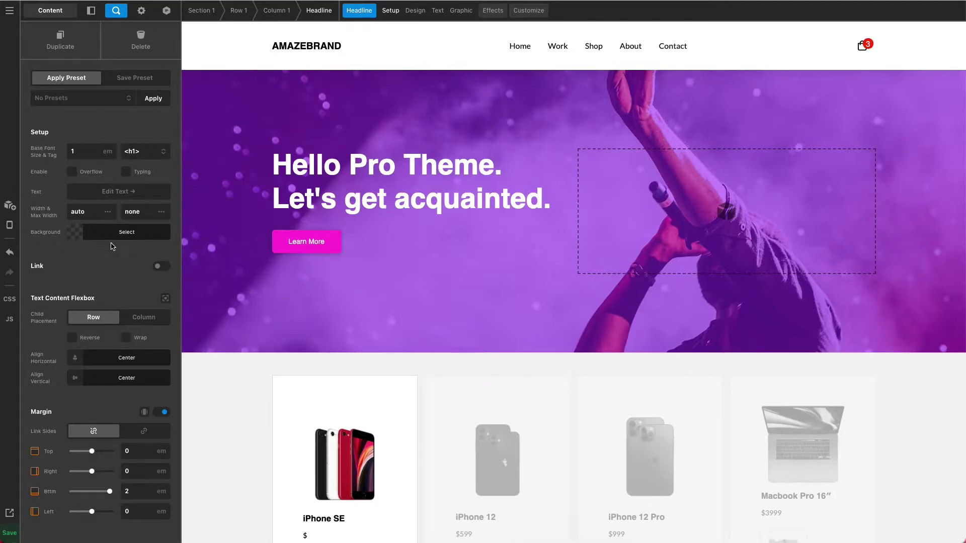
Look through the outline, the headline's inspector controls, the page settings and the theme options
left_click(166, 298)
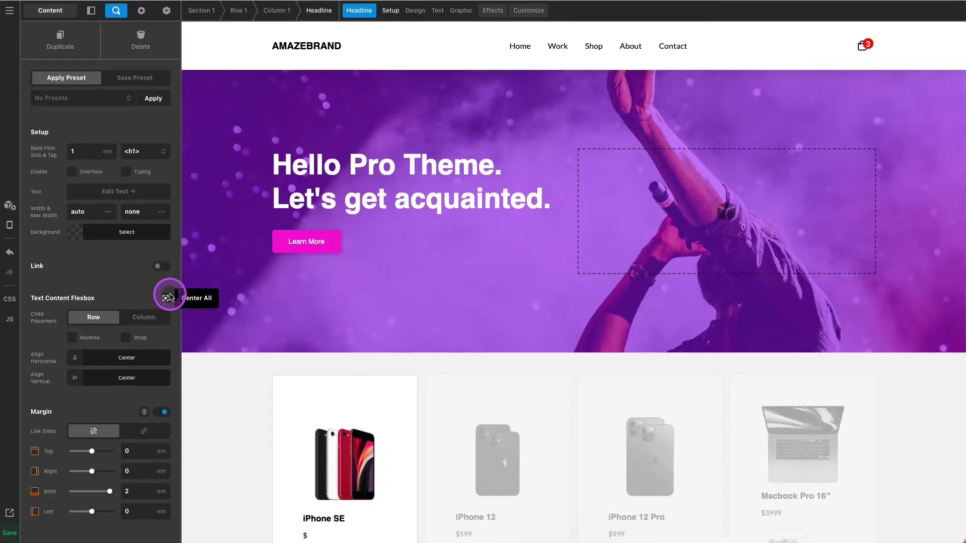
left_click(373, 188)
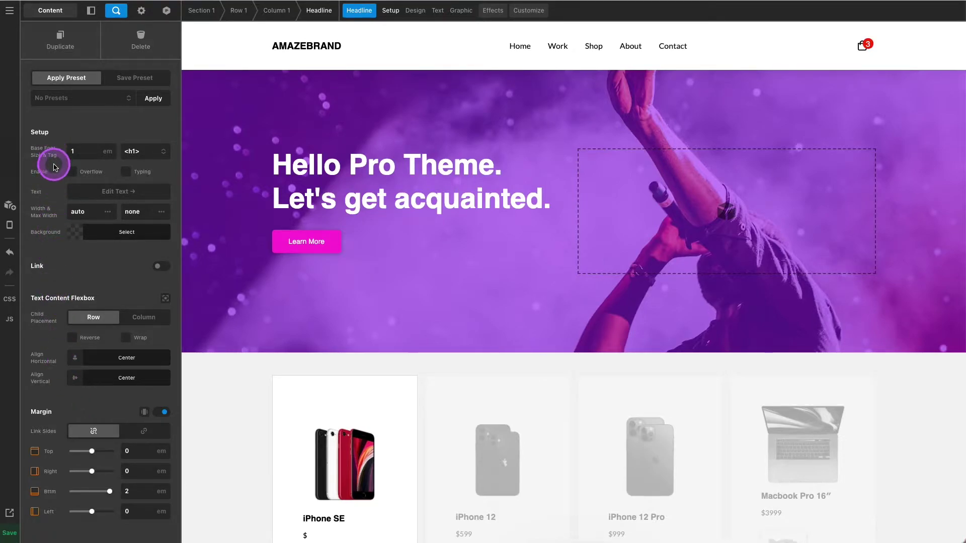
left_click(90, 16)
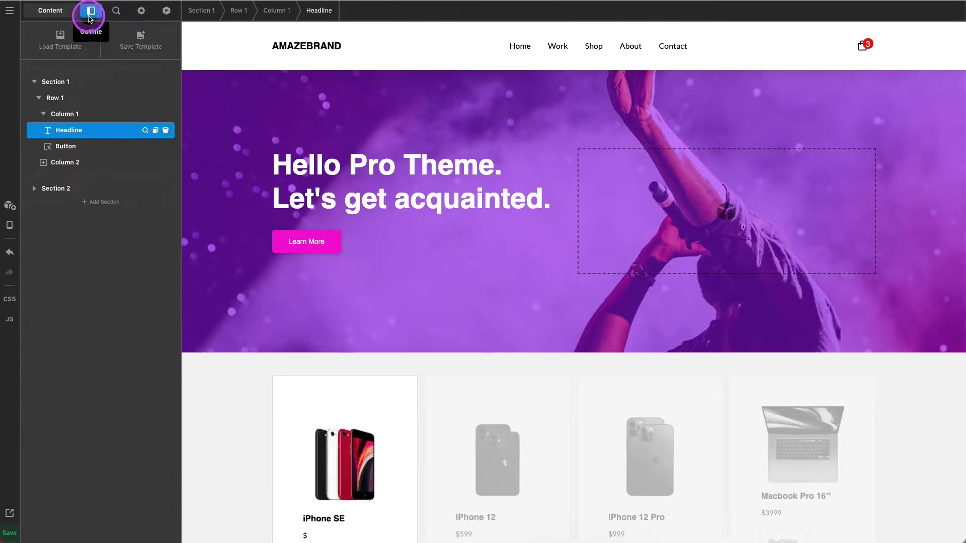
left_click(119, 17)
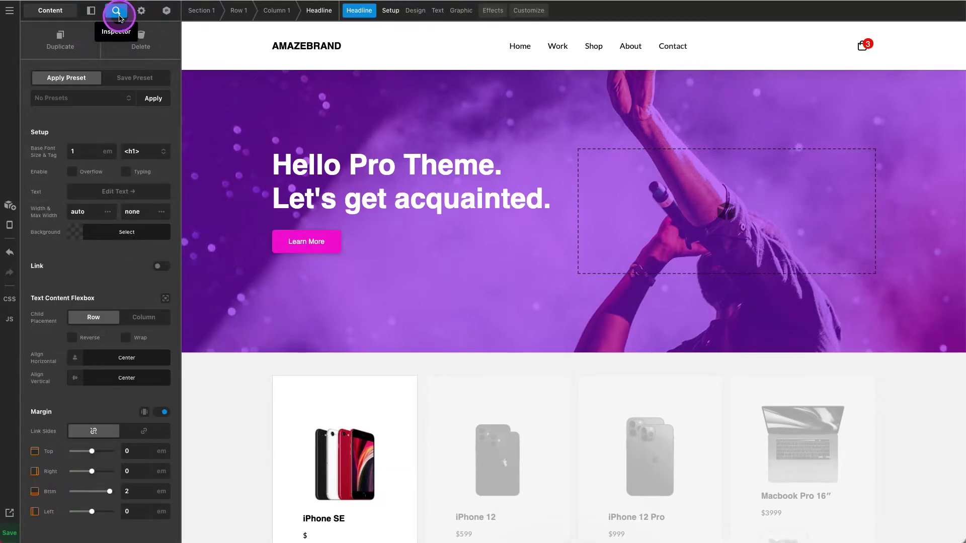
left_click(137, 15)
left_click(165, 12)
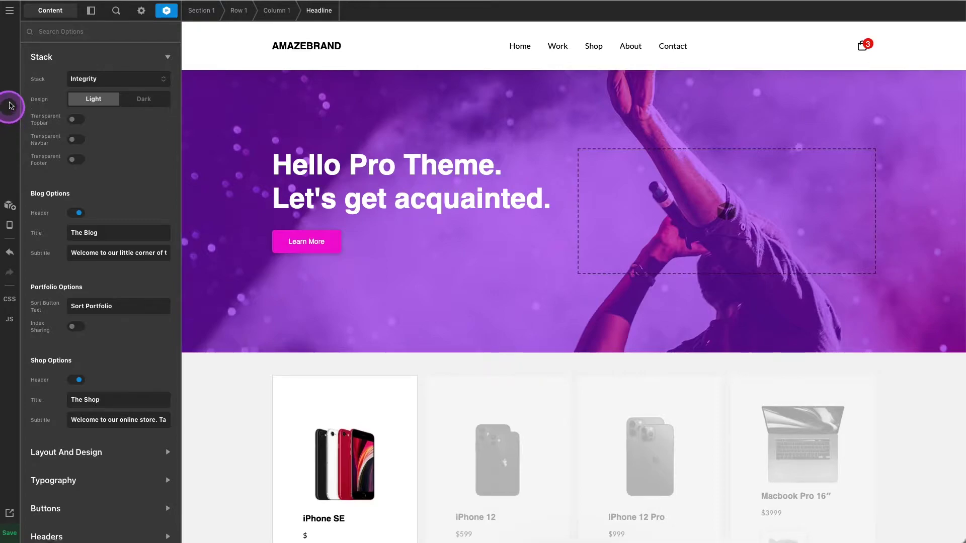
Dock the main toolbar along the top of the workspace and the breadcrumb bar along its bottom
left_click_drag(132, 132, 327, 8)
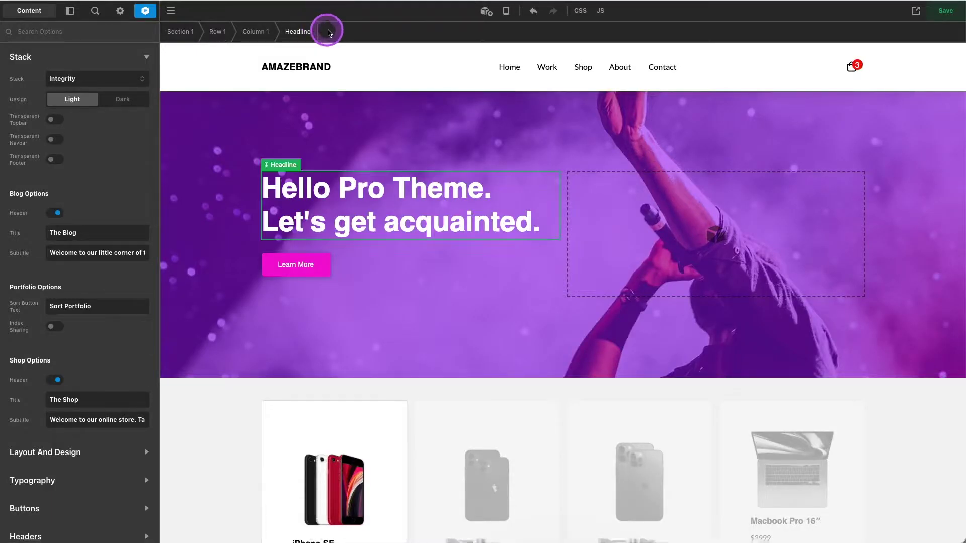
left_click_drag(346, 33, 320, 533)
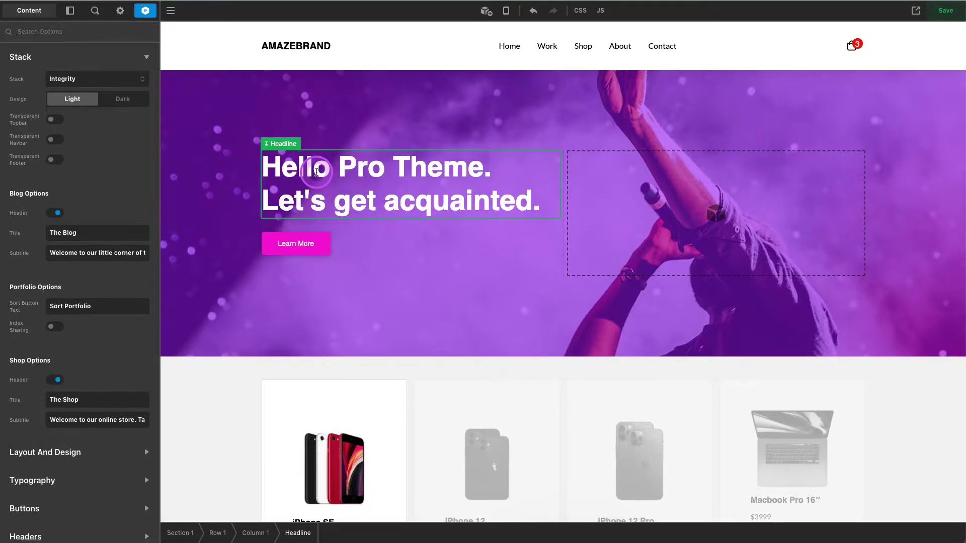
Inspect the hero headline's setup, flexbox, margin and padding controls
left_click(315, 171)
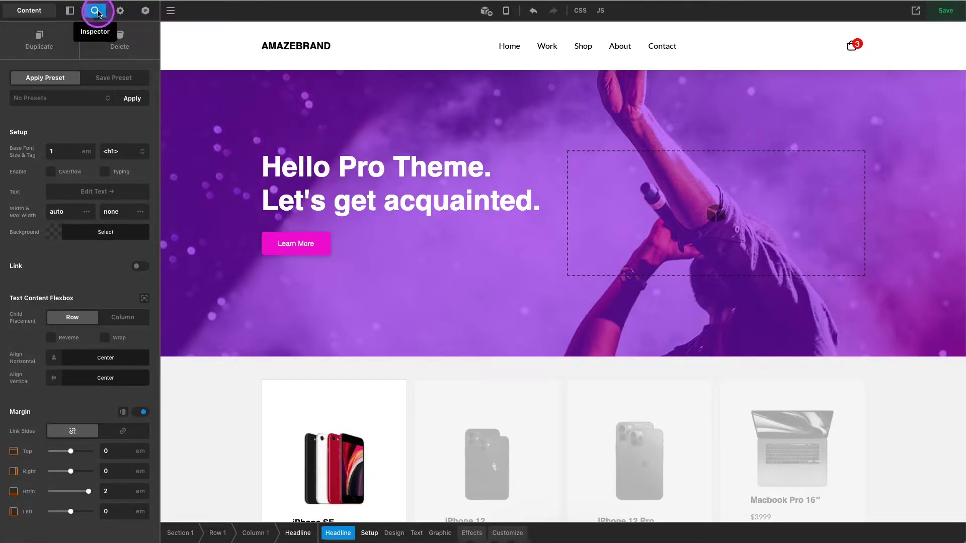
scroll(79, 184, "down", 1)
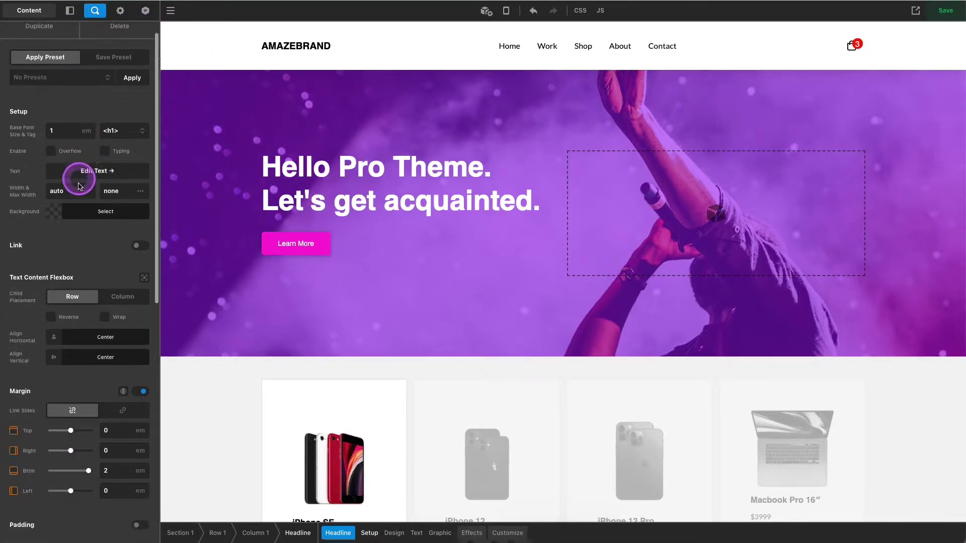
scroll(79, 184, "down", 5)
scroll(78, 293, "up", 4)
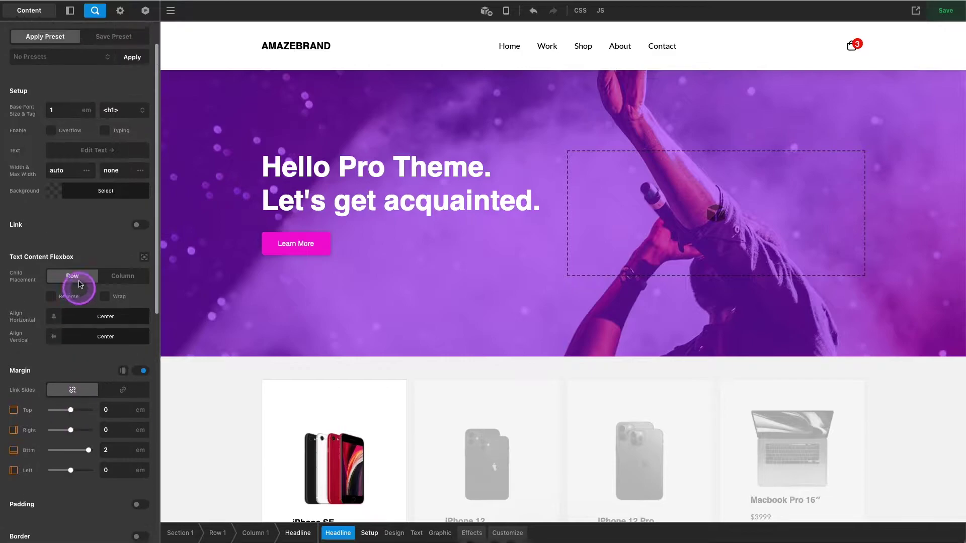
scroll(80, 252, "up", 1)
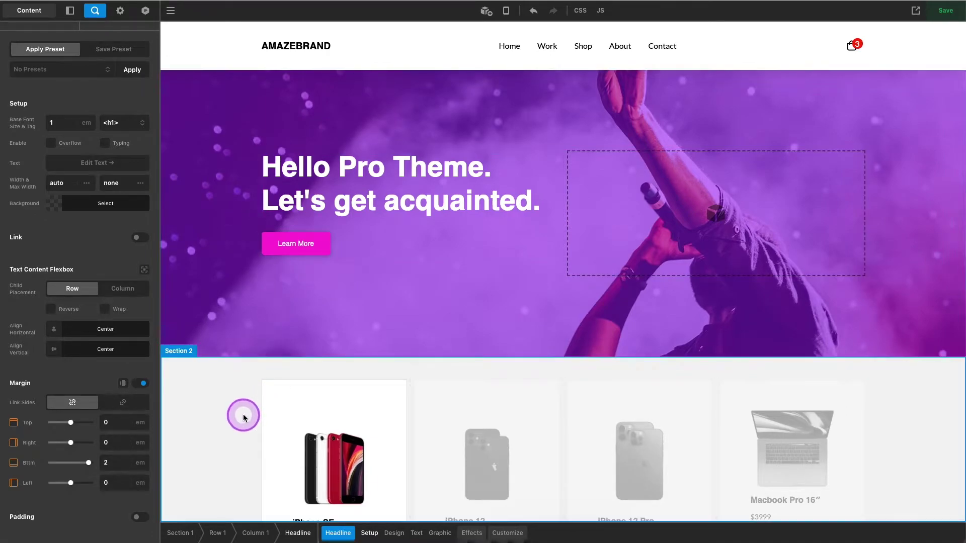
Expand Section 2 in the outline down to the elements inside its Column 1
left_click(70, 11)
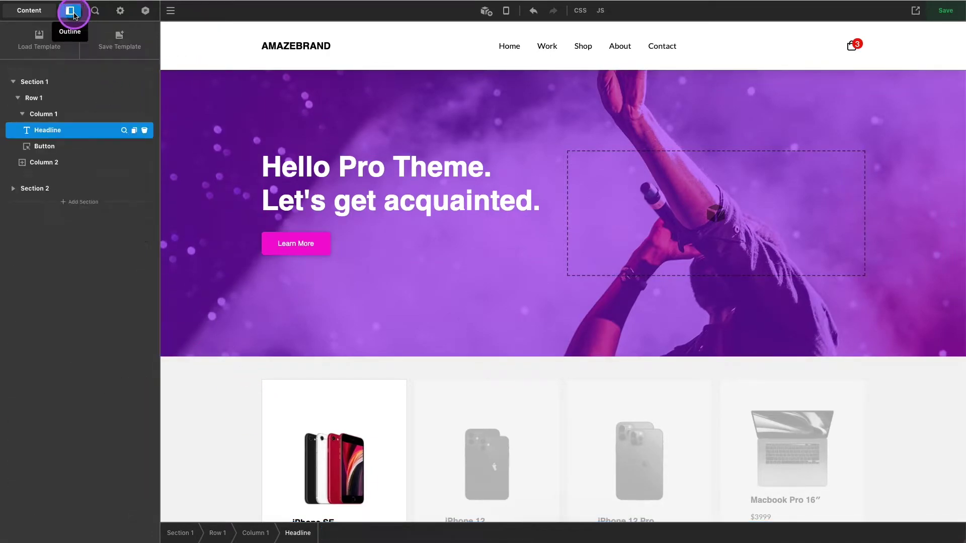
left_click(16, 188)
left_click(20, 205)
left_click(23, 220)
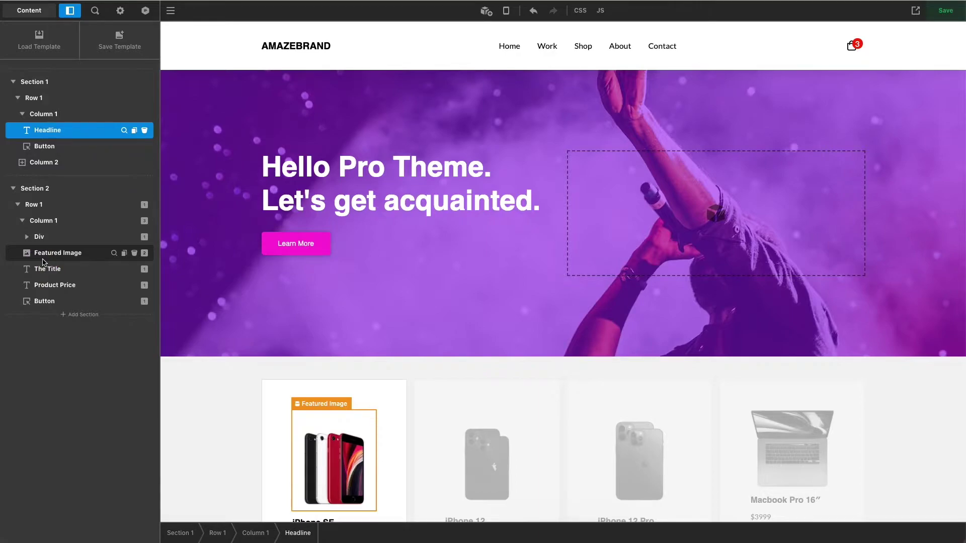
Open the builder preferences, try the Light UI theme and return it to Dark
left_click(170, 11)
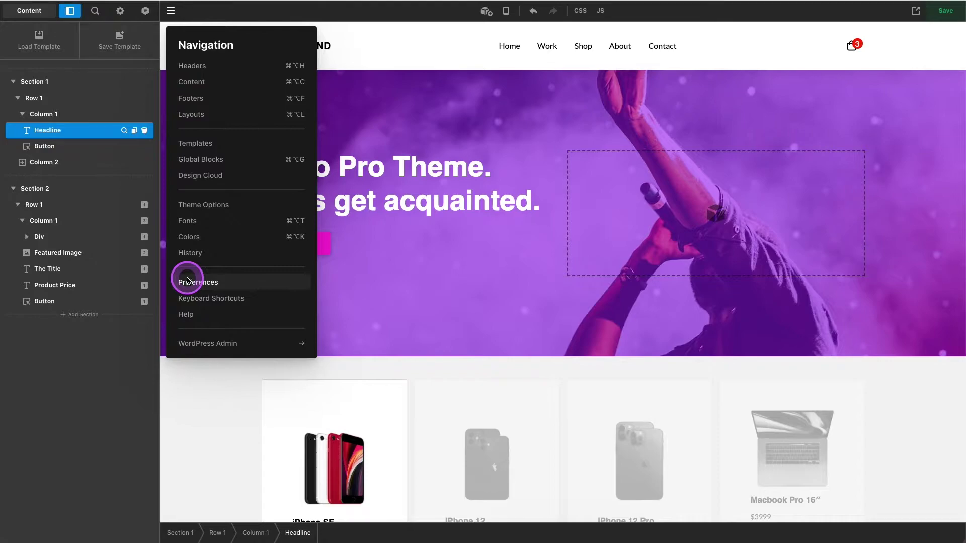
left_click(187, 281)
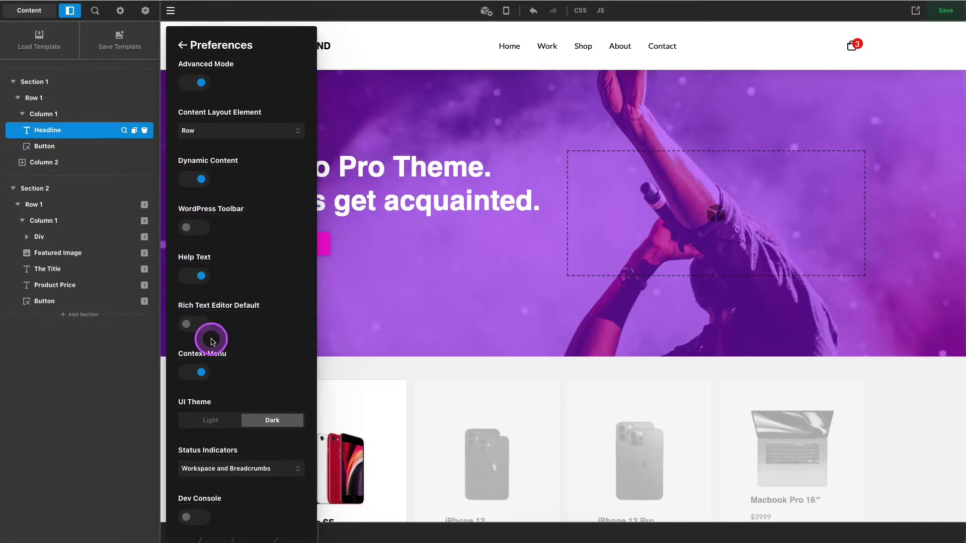
scroll(211, 342, "down", 3)
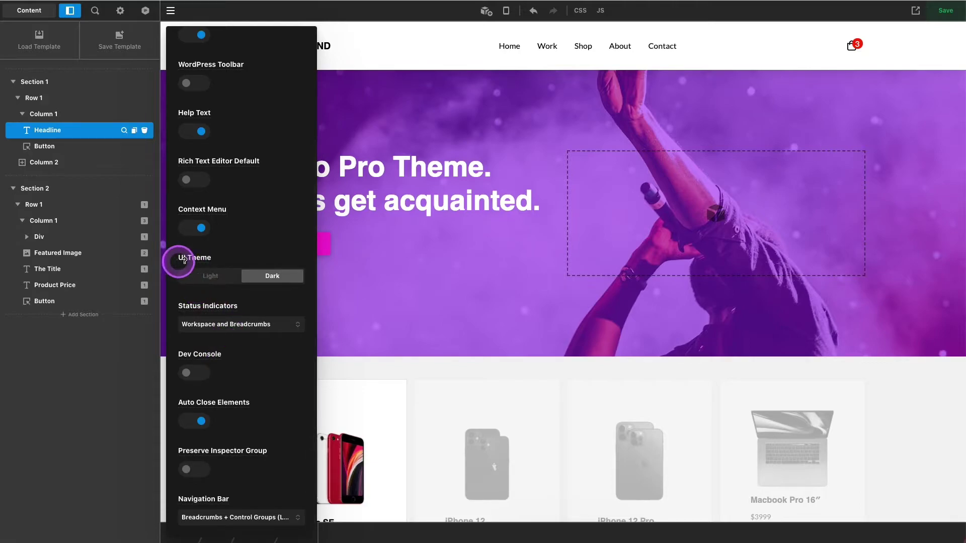
left_click(226, 276)
left_click(265, 278)
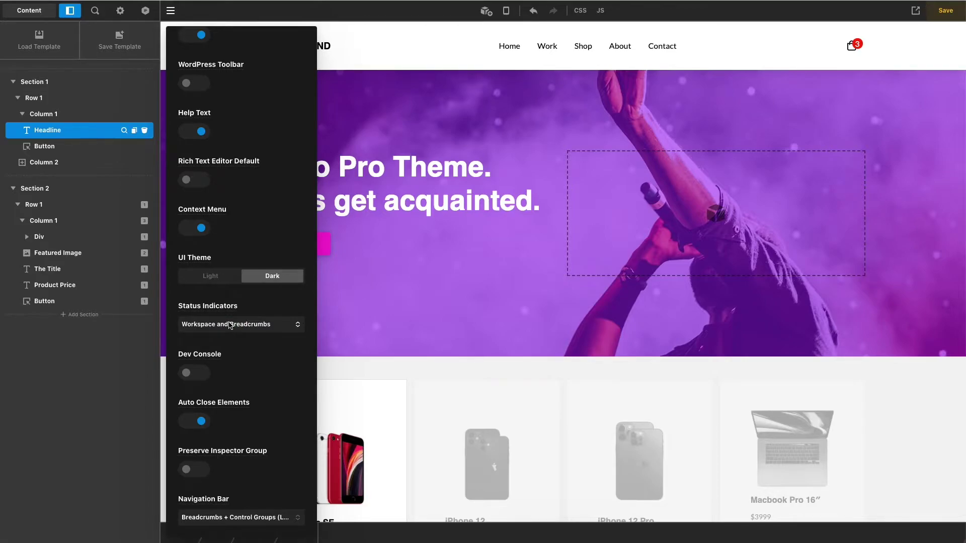
Try the Breadcrumbs Only and Workspace Only status indicators against the outline badges, and restore Workspace and Breadcrumbs
left_click(145, 220)
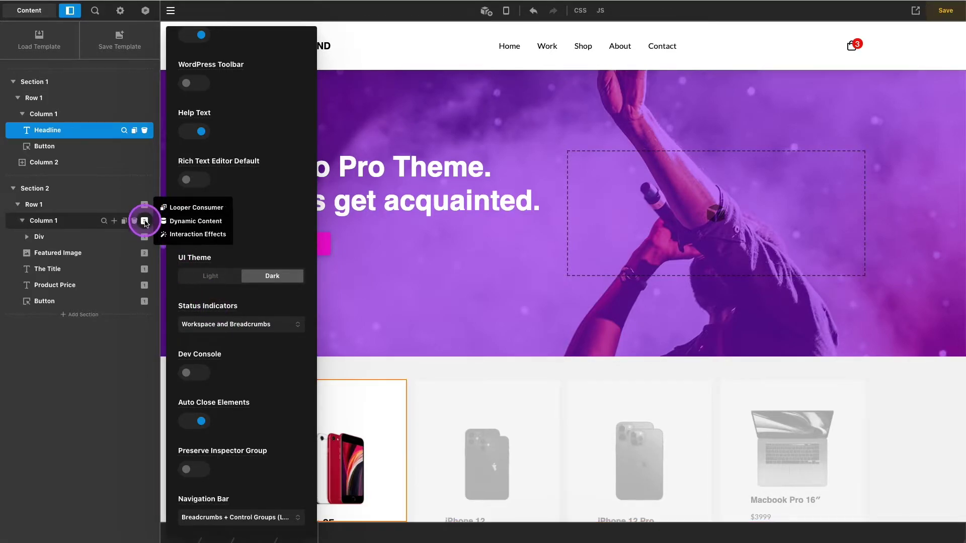
left_click(145, 253)
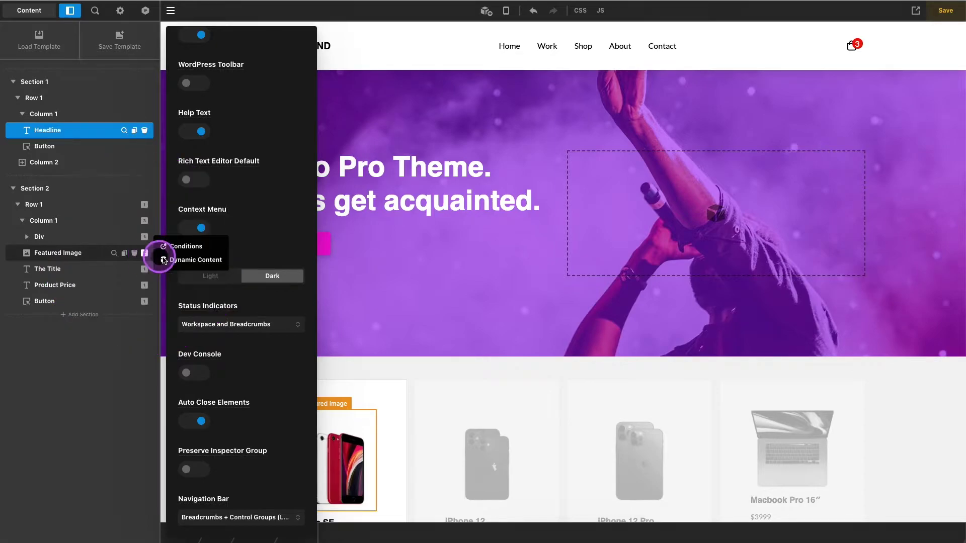
left_click(272, 322)
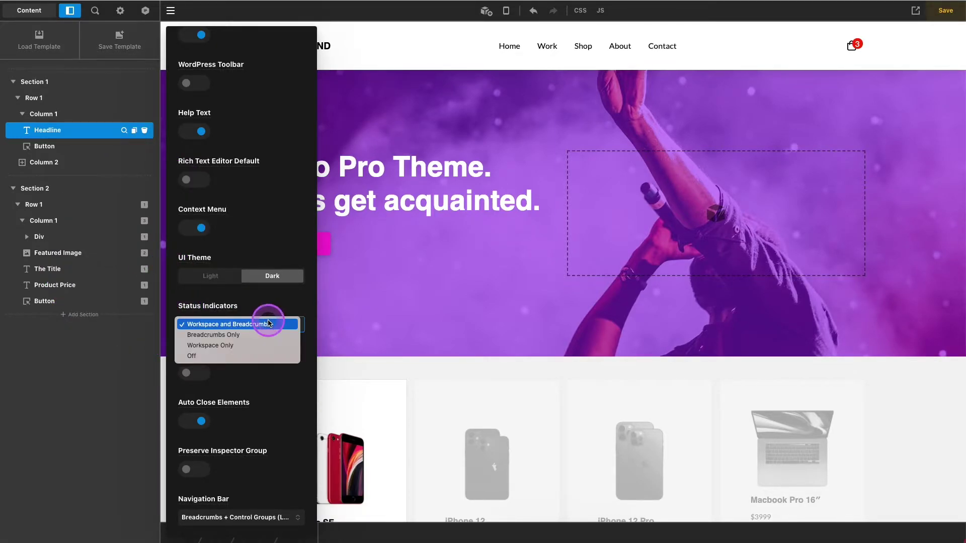
left_click(263, 335)
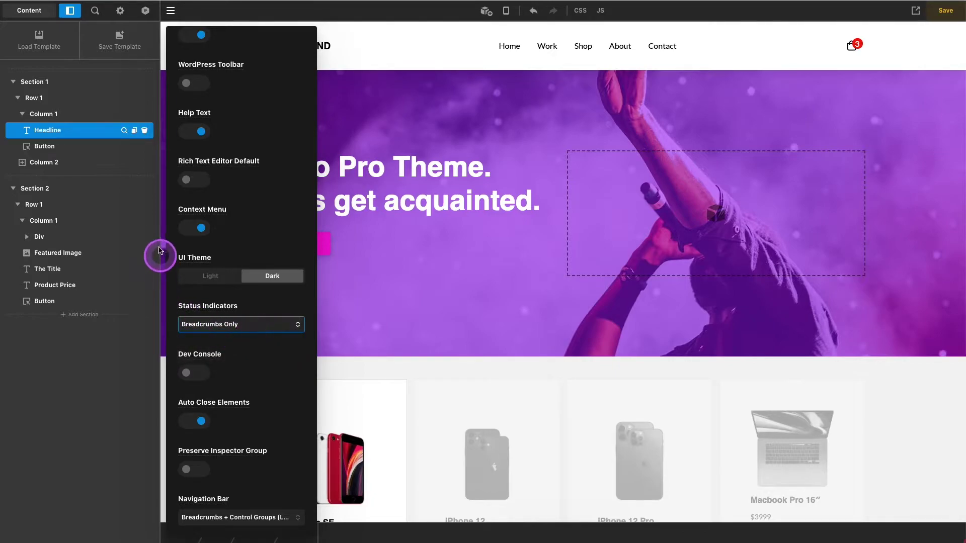
left_click(225, 325)
left_click(225, 333)
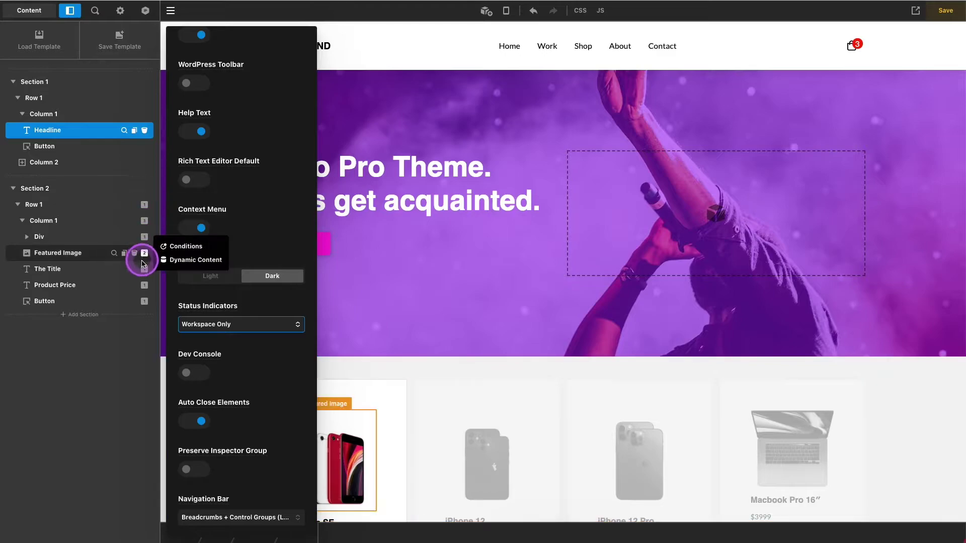
left_click(280, 330)
left_click(237, 313)
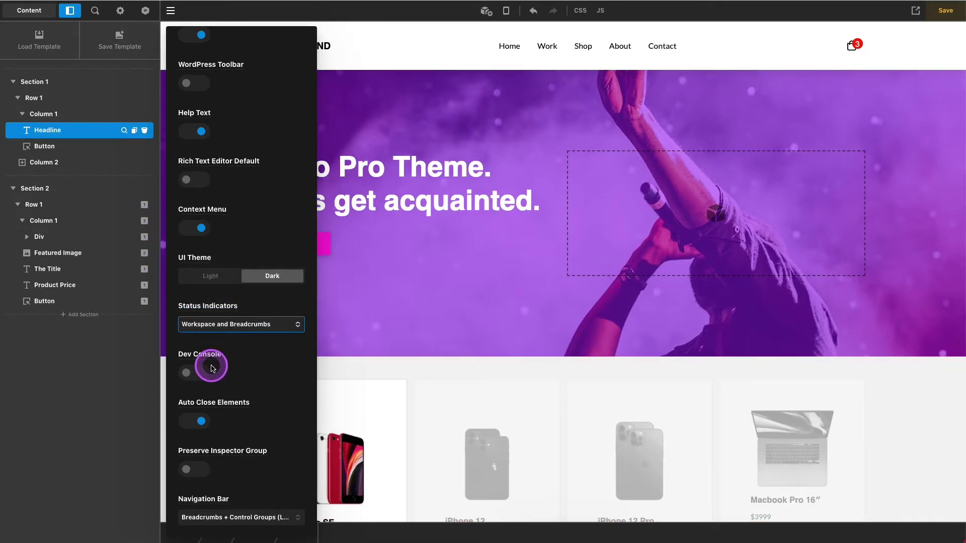
Enable the Dev Console, disable Auto Close Elements and close the preferences
left_click(196, 372)
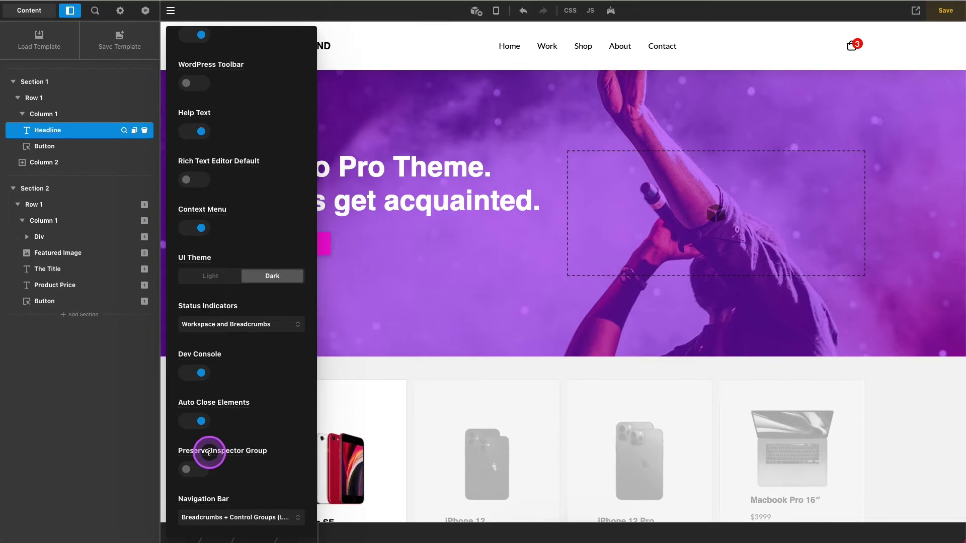
left_click(197, 422)
left_click(171, 11)
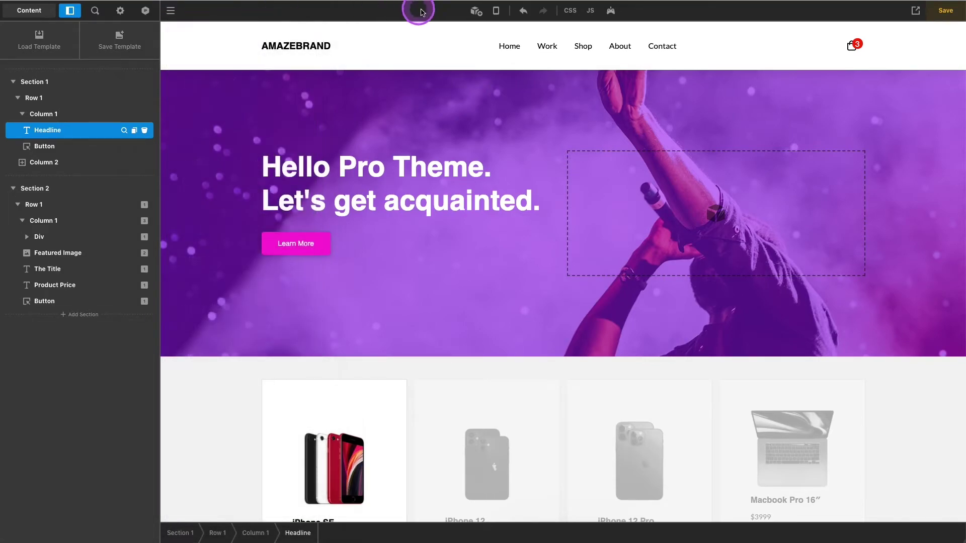
Open and enlarge the elements library, and add a Card to the empty Column 2 of the hero row
left_click(476, 10)
left_click_drag(194, 239, 181, 502)
left_click_drag(59, 217, 657, 220)
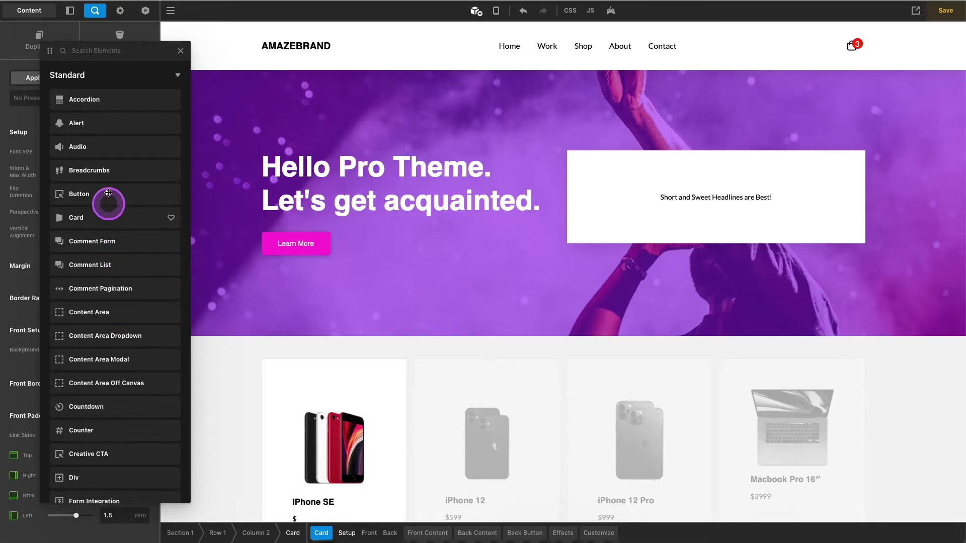
Turn Auto Close Elements back on in the preferences
left_click(172, 11)
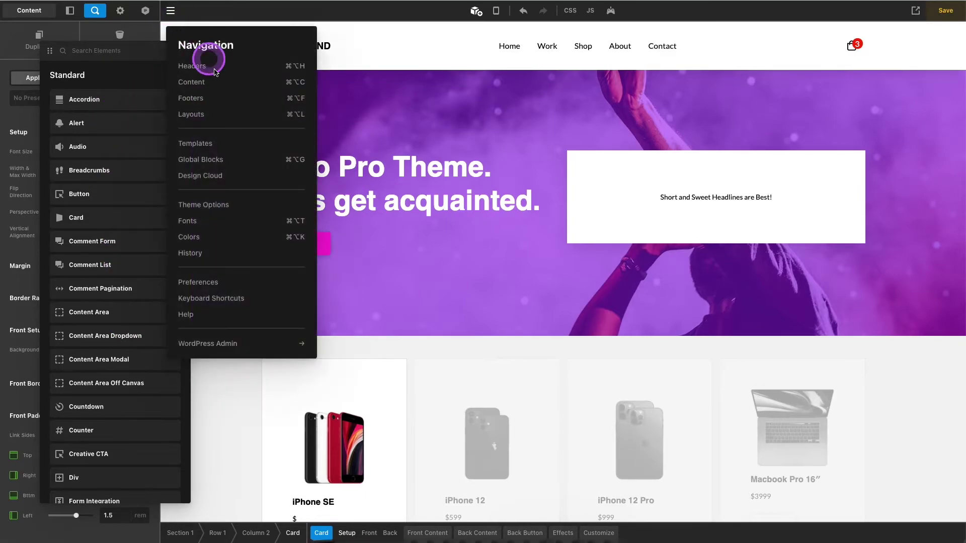
left_click(199, 284)
scroll(199, 292, "down", 3)
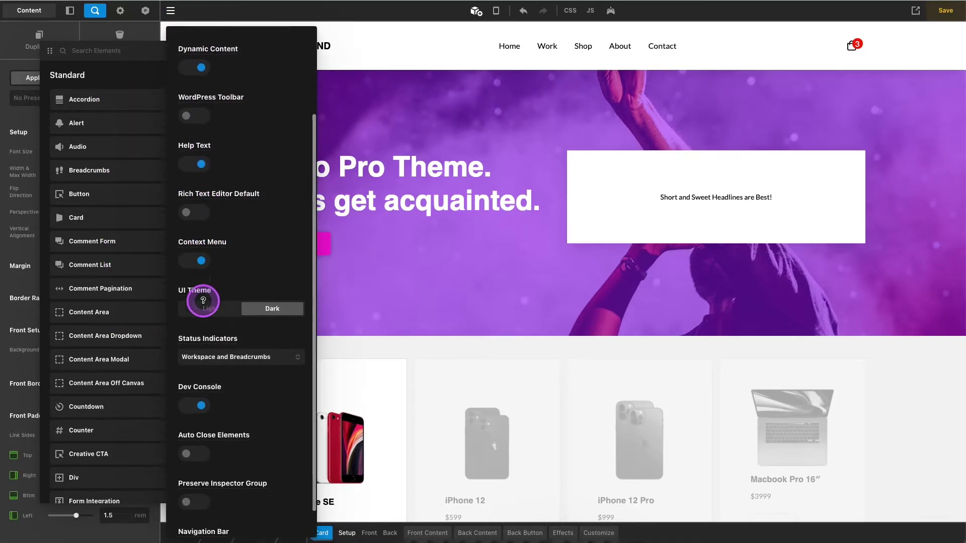
left_click(187, 426)
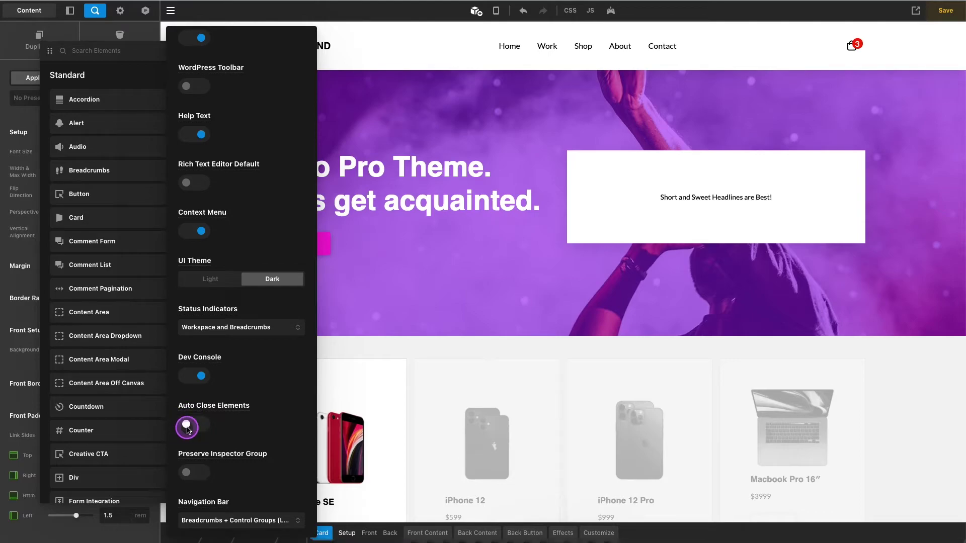
left_click(186, 426)
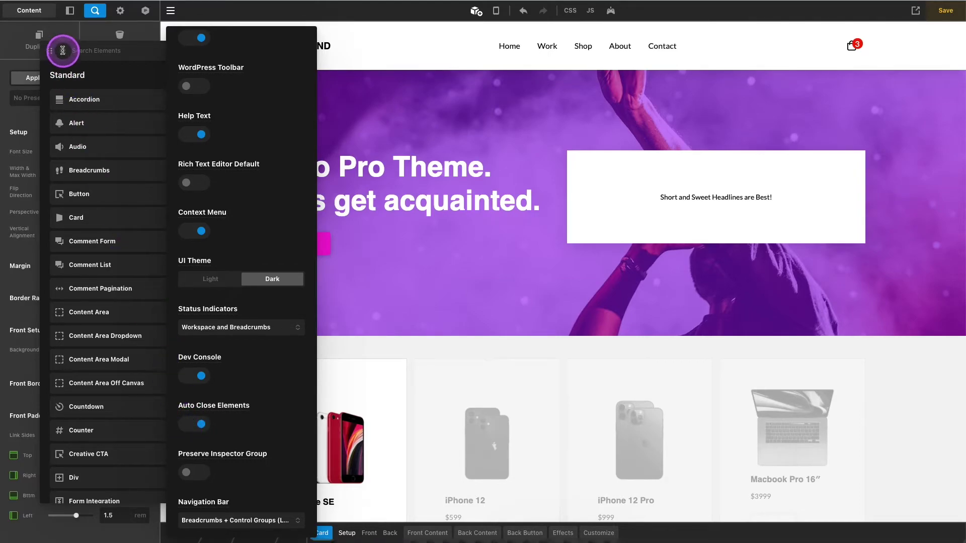
Add a second Card below the existing one in the hero row's Column 2
left_click(171, 12)
left_click_drag(83, 216, 582, 255)
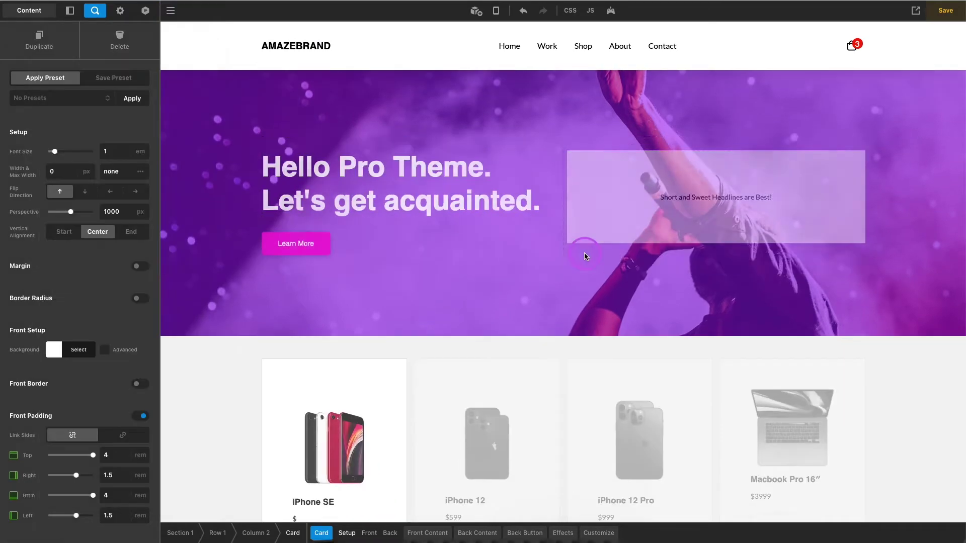
left_click(331, 239)
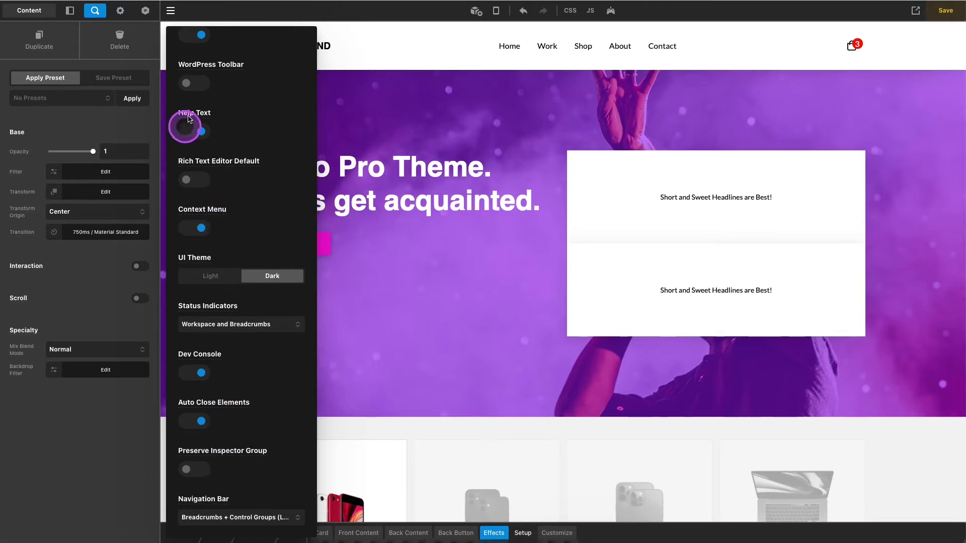
Show the Learn More button's Effects controls and select the headline to check which inspector group opens
left_click(170, 11)
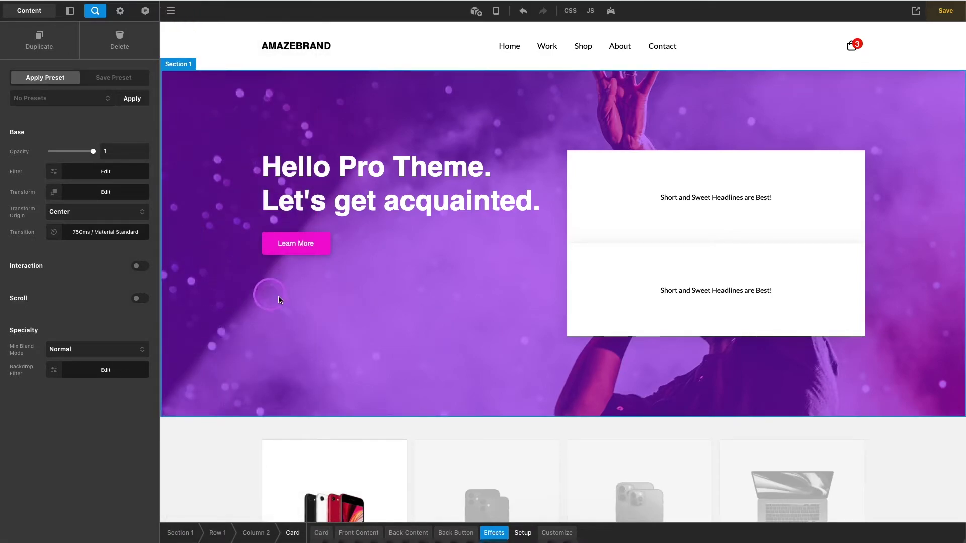
left_click(280, 252)
left_click(493, 533)
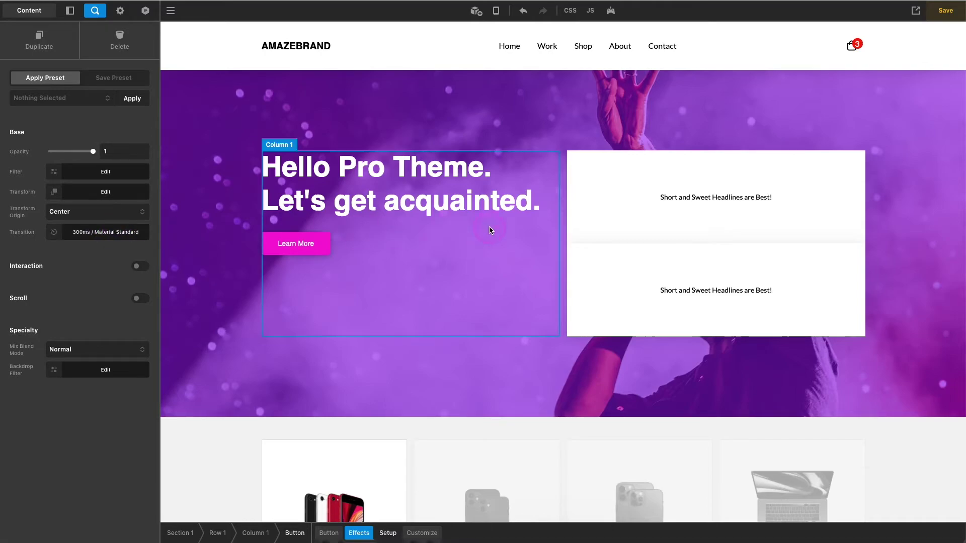
left_click(430, 194)
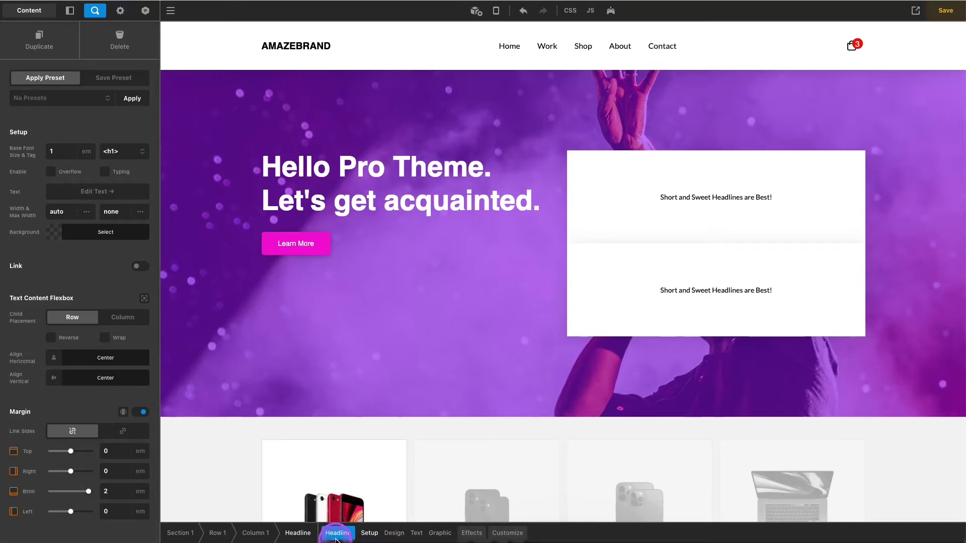
Turn on Preserve Inspector Group in the preferences
left_click(171, 10)
left_click(215, 284)
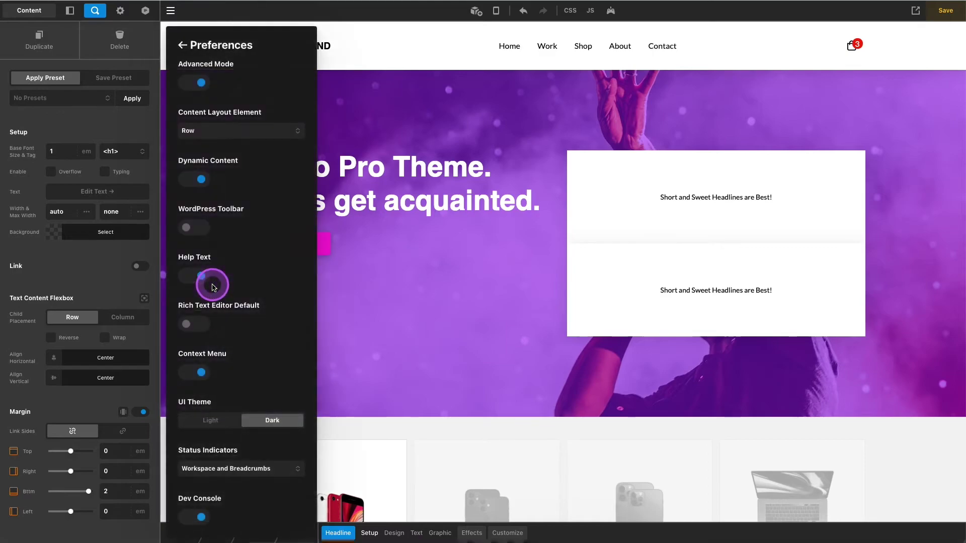
scroll(213, 352, "down", 5)
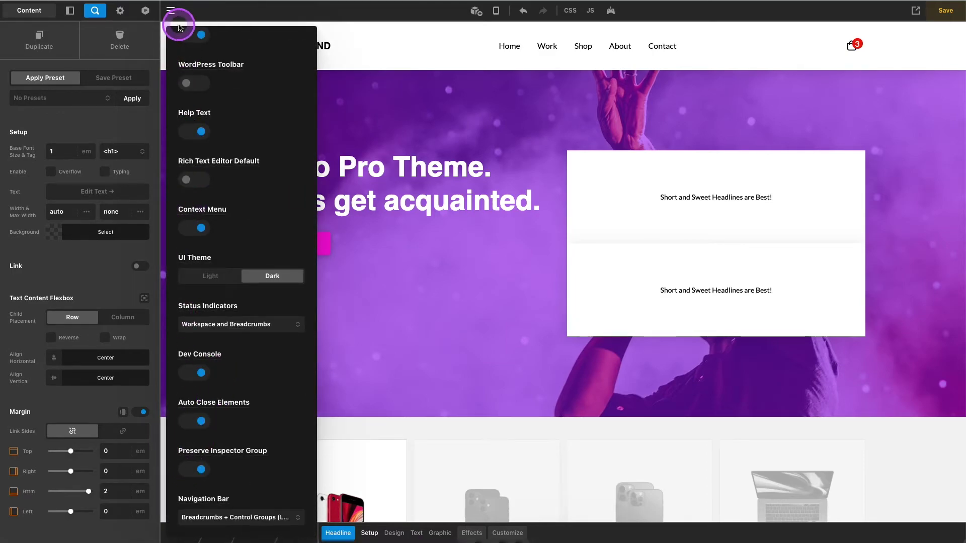
left_click(170, 10)
Show the Learn More button's Effects controls and alternate between the headline and button to check whether the inspector group is preserved
left_click(284, 257)
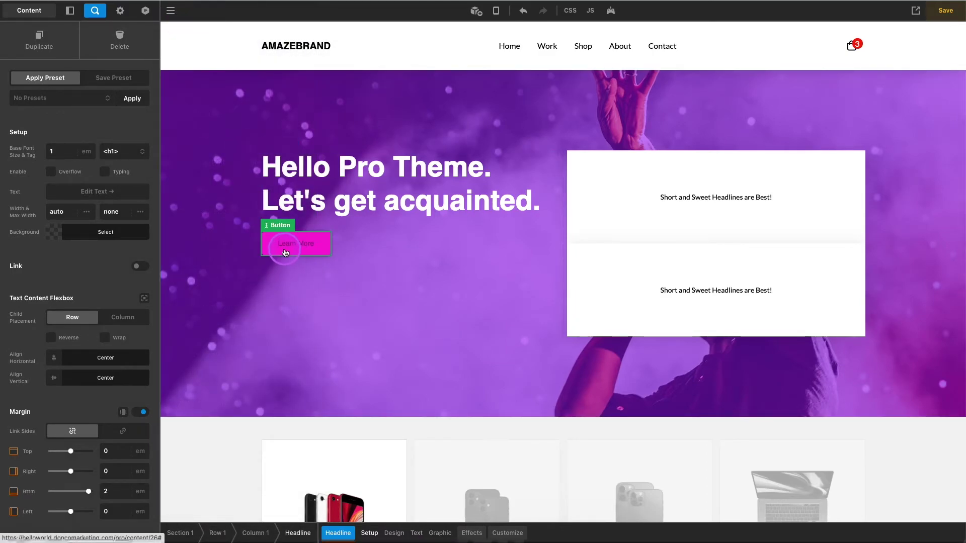
left_click(472, 531)
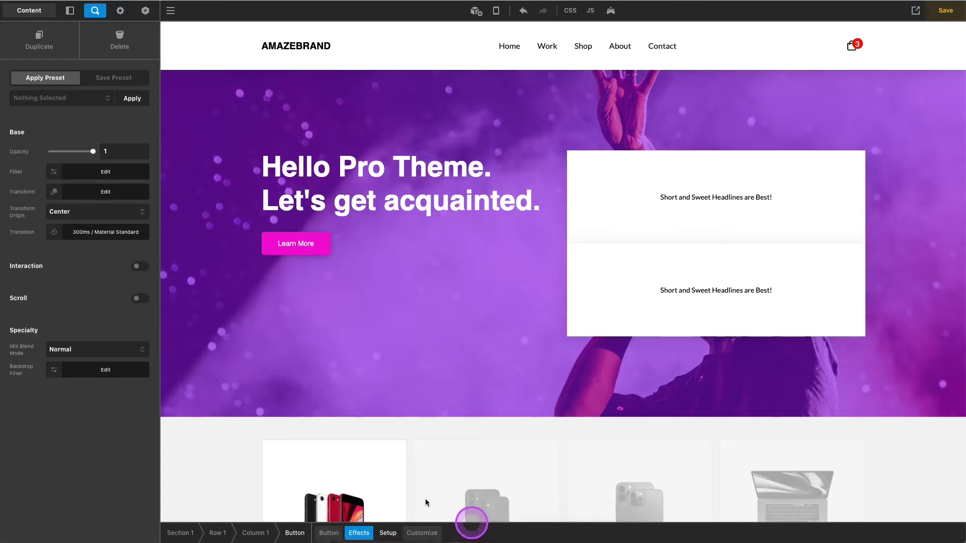
left_click(310, 186)
left_click(377, 534)
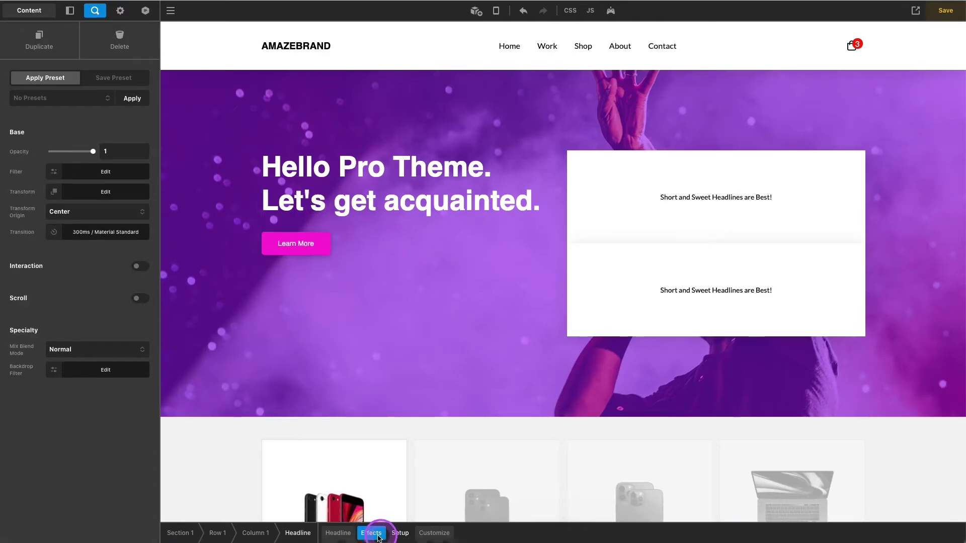
left_click(311, 253)
left_click(322, 201)
left_click(312, 242)
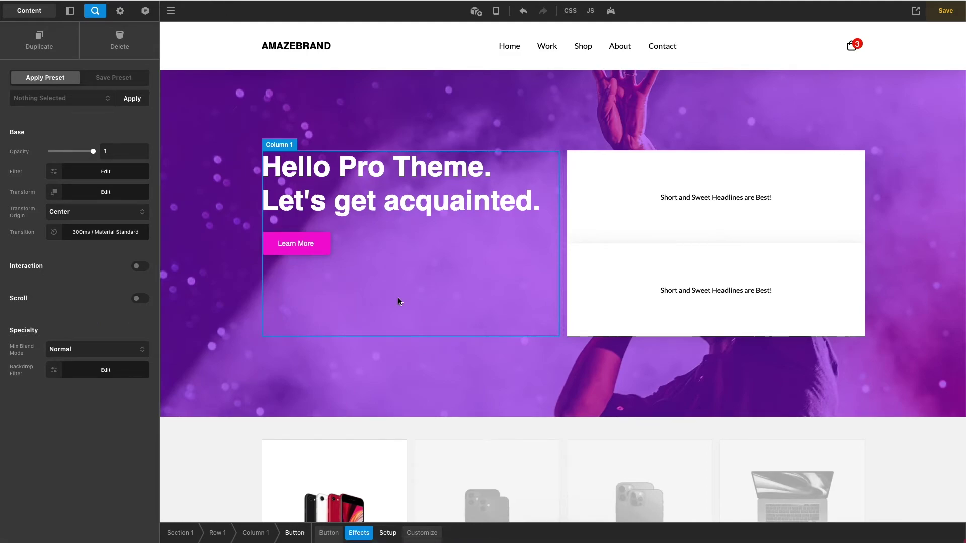
Turn off Preserve Inspector Group in the preferences
left_click(171, 11)
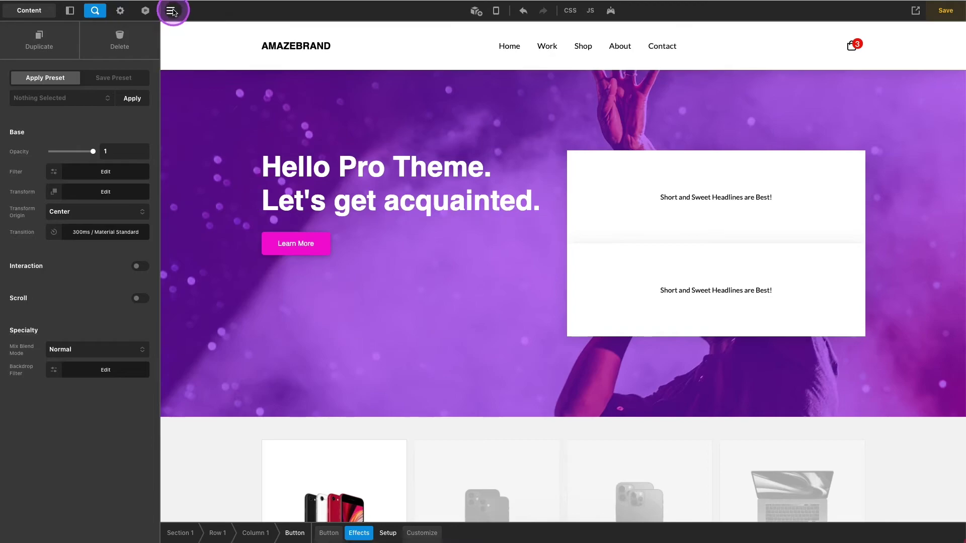
left_click(198, 284)
scroll(198, 286, "down", 3)
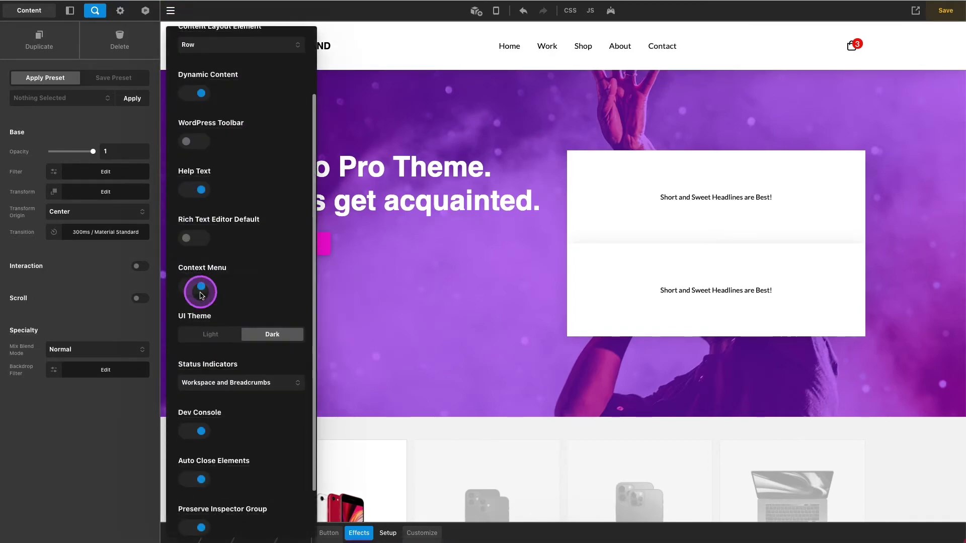
left_click(197, 469)
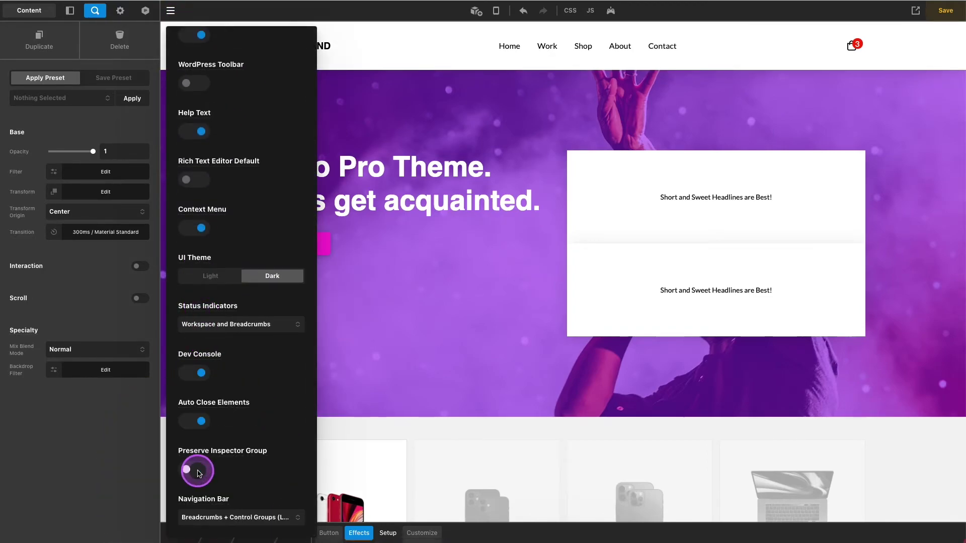
left_click(170, 10)
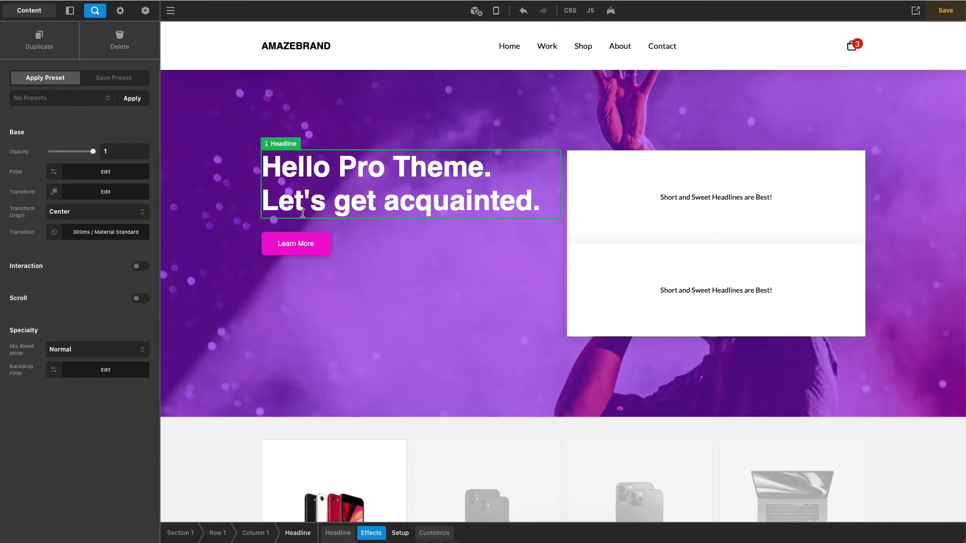
Select the headline, the Learn More button and Column 1 in turn to check which inspector group opens for each
left_click(309, 199)
left_click(301, 243)
left_click(308, 201)
left_click(285, 291)
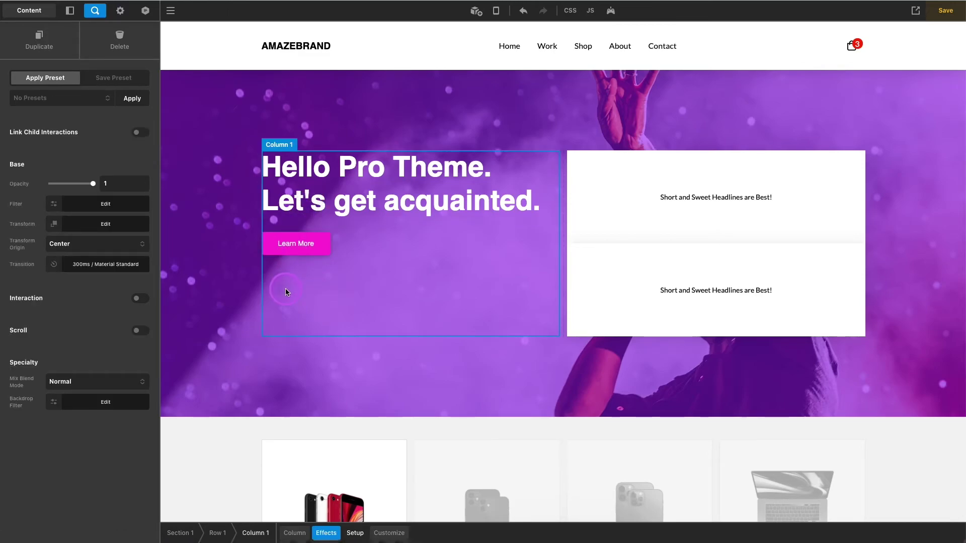
left_click(288, 250)
left_click(322, 202)
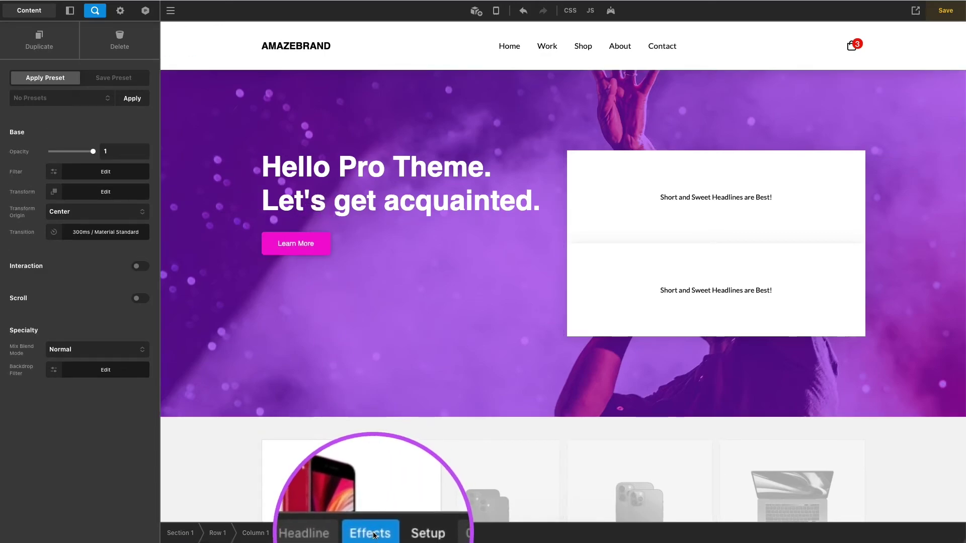
Set the Navigation Bar preference to Breadcrumbs + Control Groups (Right)
left_click(171, 10)
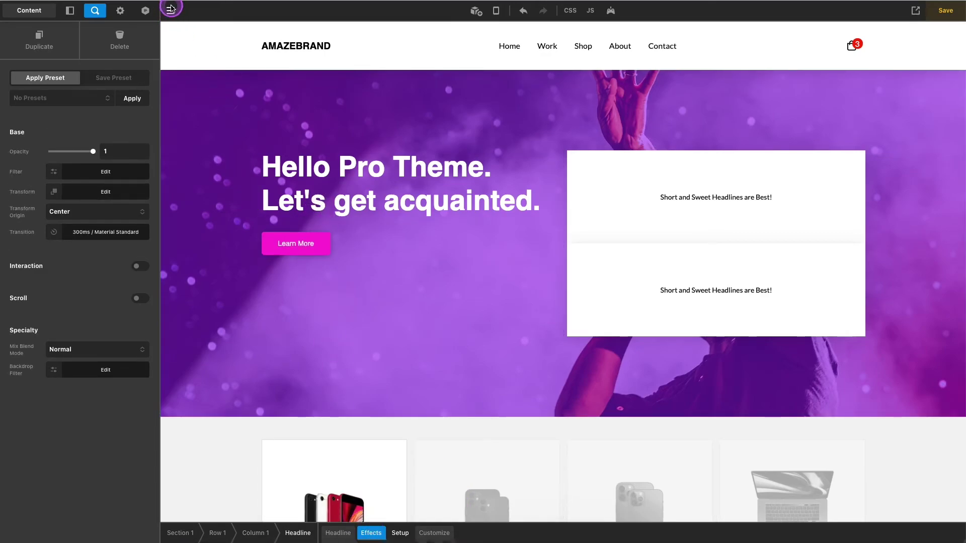
left_click(208, 281)
scroll(209, 302, "down", 3)
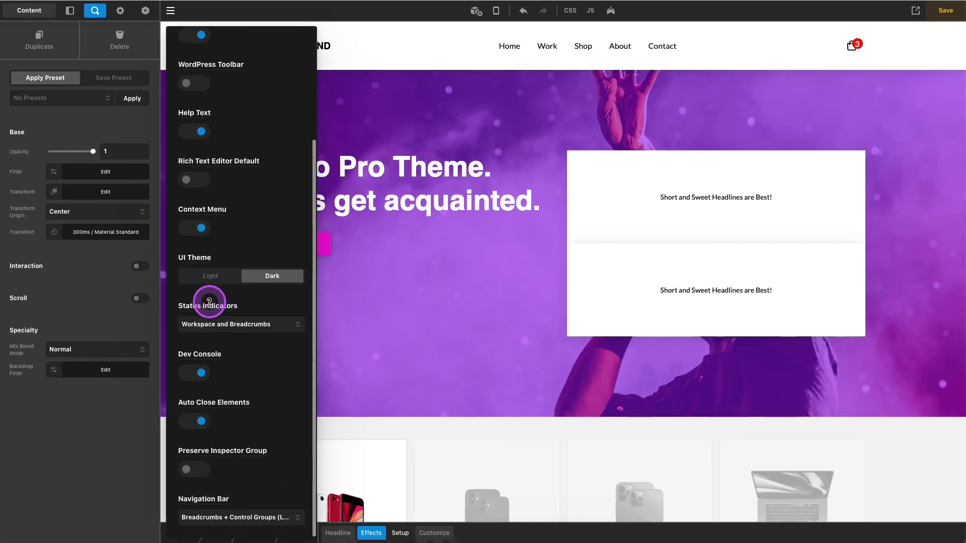
left_click(214, 523)
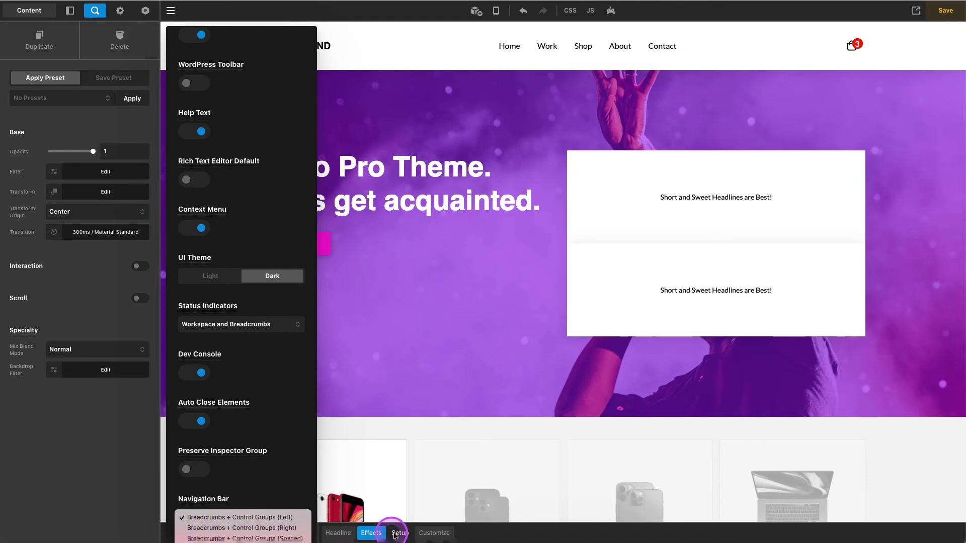
left_click(224, 529)
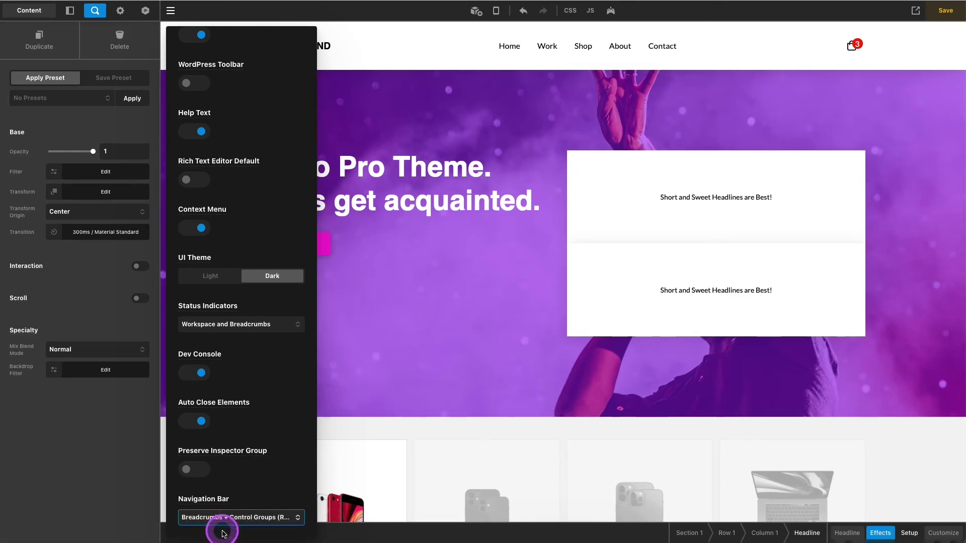
Set the Navigation Bar preference to Breadcrumbs + Control Groups (Spaced) and review the remaining layout options
left_click(247, 518)
left_click(247, 528)
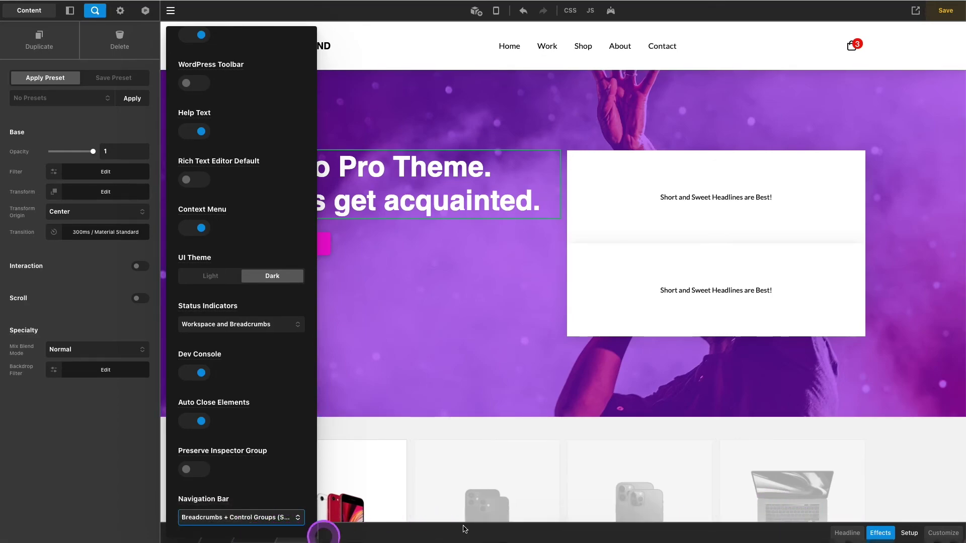
left_click(239, 517)
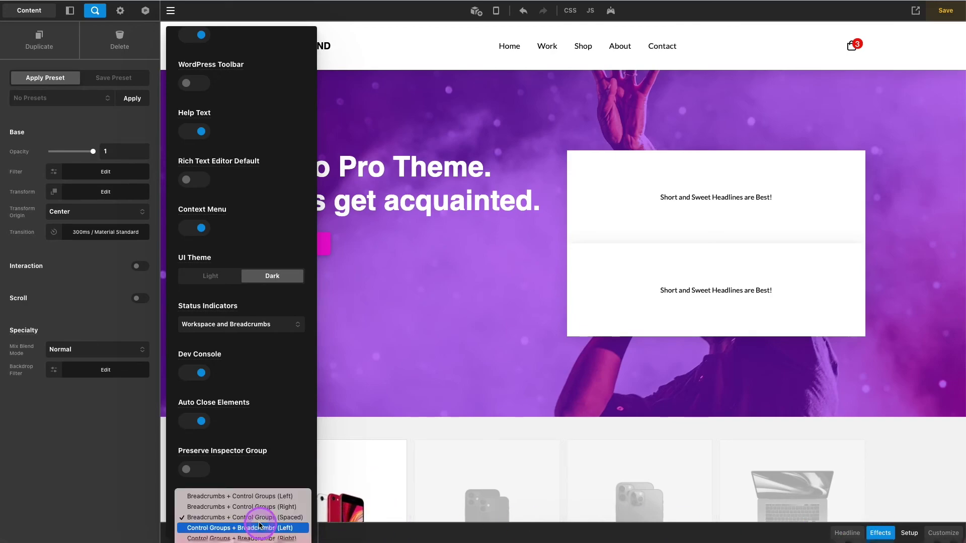
left_click(236, 539)
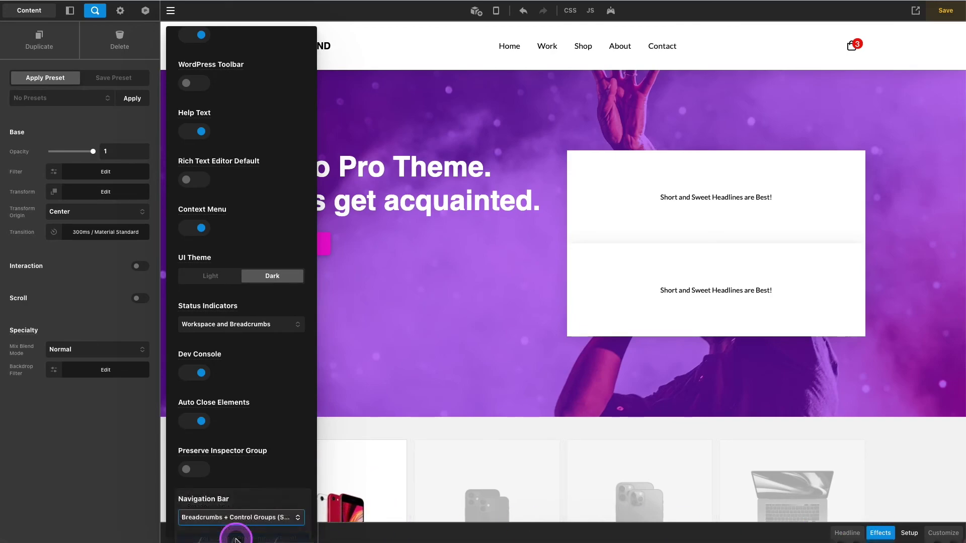